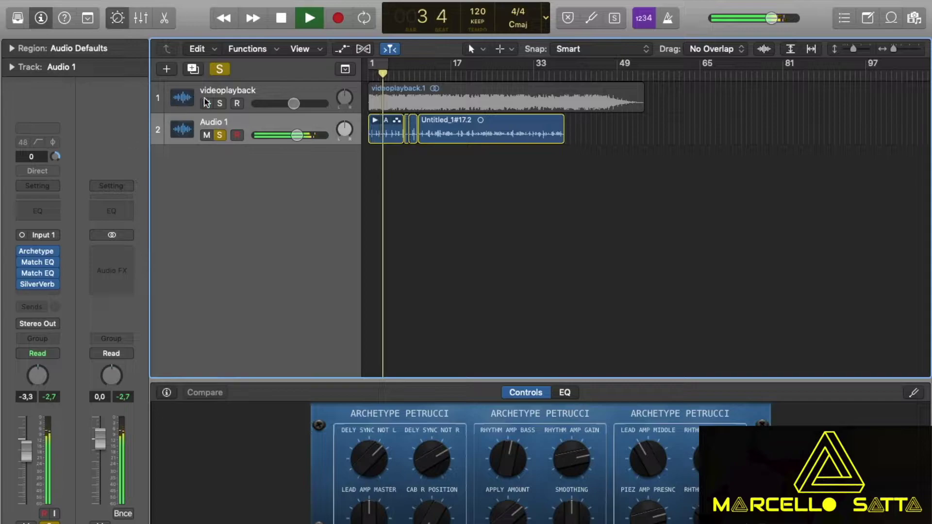
# Step: Compare Audio 1 with the videoplayback reference by alternating their solos during playback, ending with only Audio 1 soloed and playback stopped
pyautogui.click(221, 104)
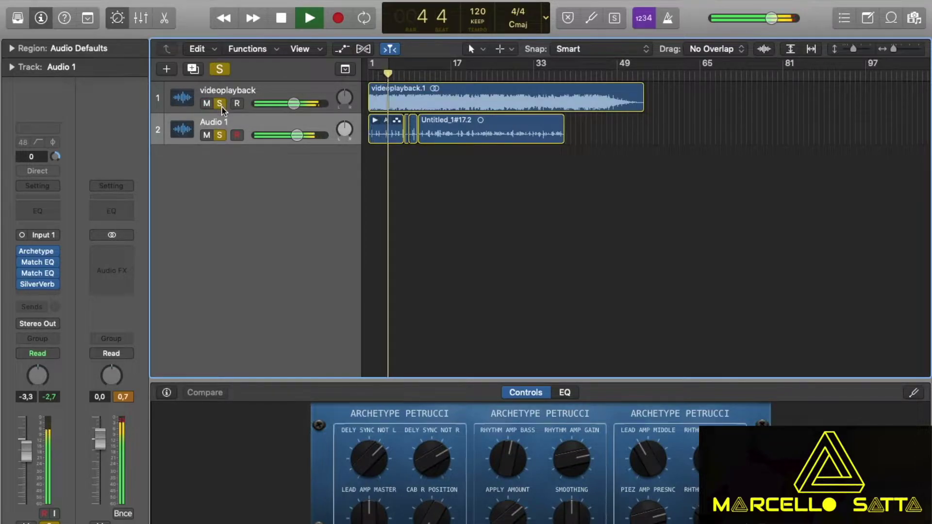
pyautogui.click(221, 104)
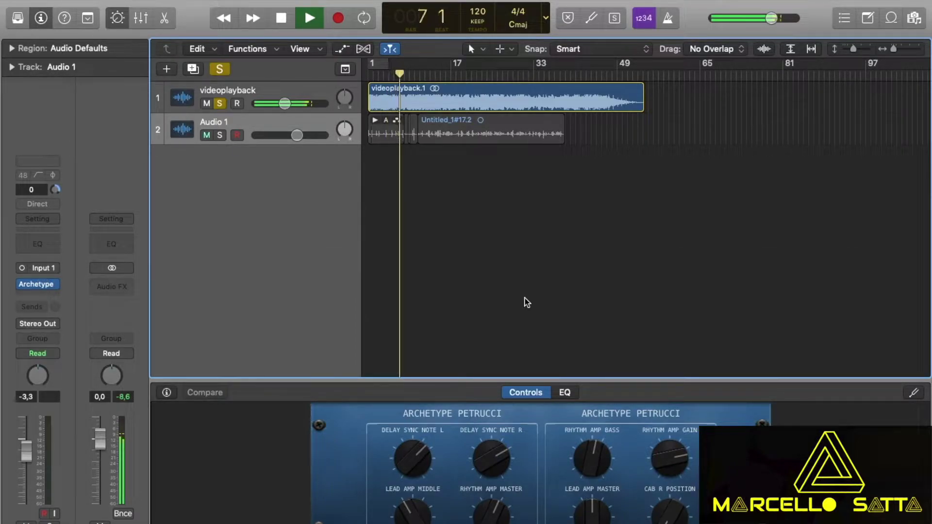
pyautogui.click(221, 135)
pyautogui.click(219, 103)
pyautogui.press('space')
pyautogui.press('space')
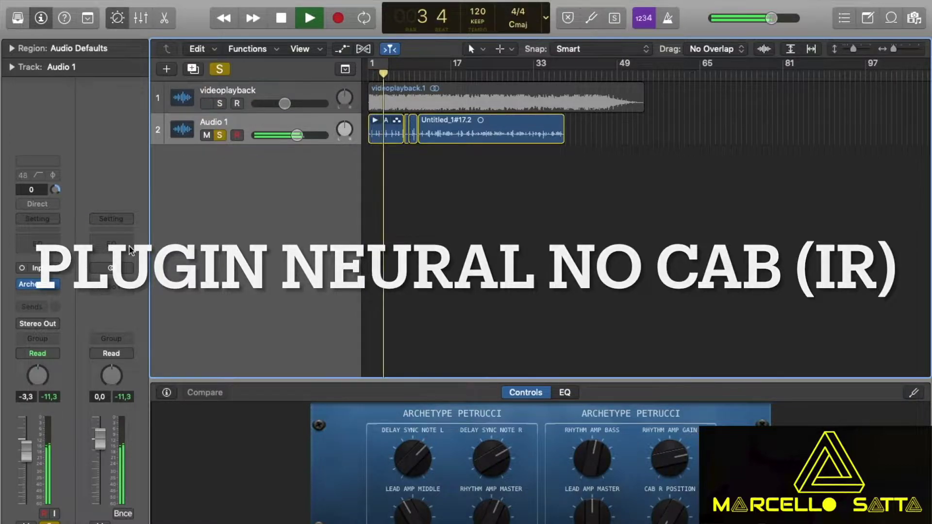
pyautogui.press('space')
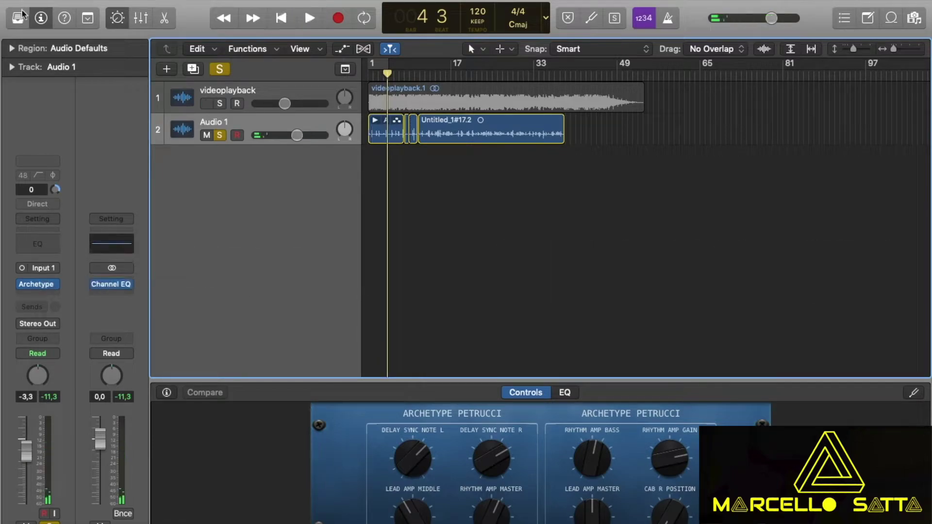
# Step: Replace the Channel EQ on the Stereo Out channel with a stereo Match EQ and move its window clear of the tracks
pyautogui.click(131, 286)
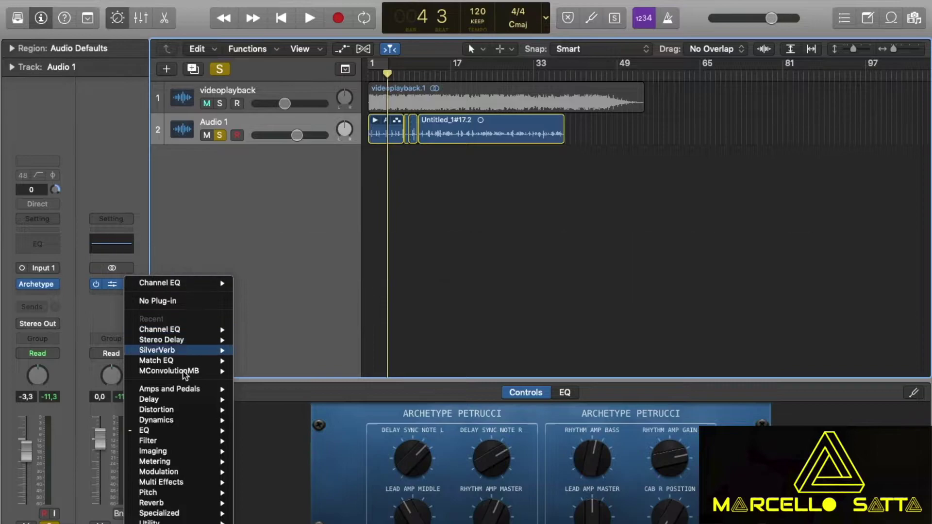
pyautogui.moveTo(187, 434)
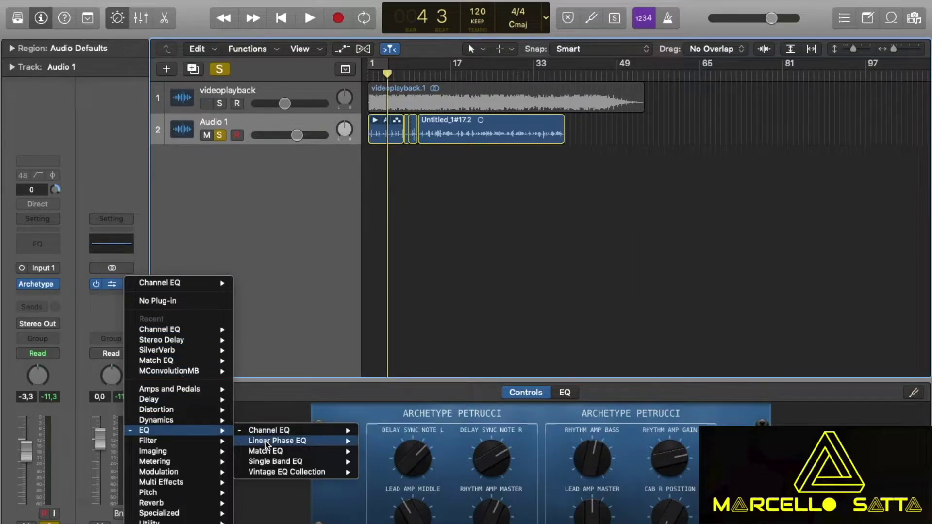
pyautogui.moveTo(275, 452)
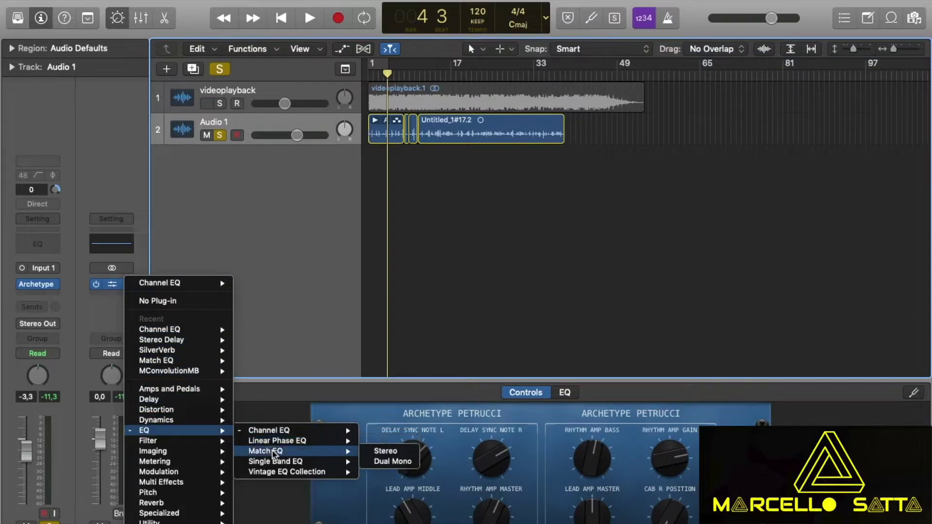
pyautogui.click(389, 452)
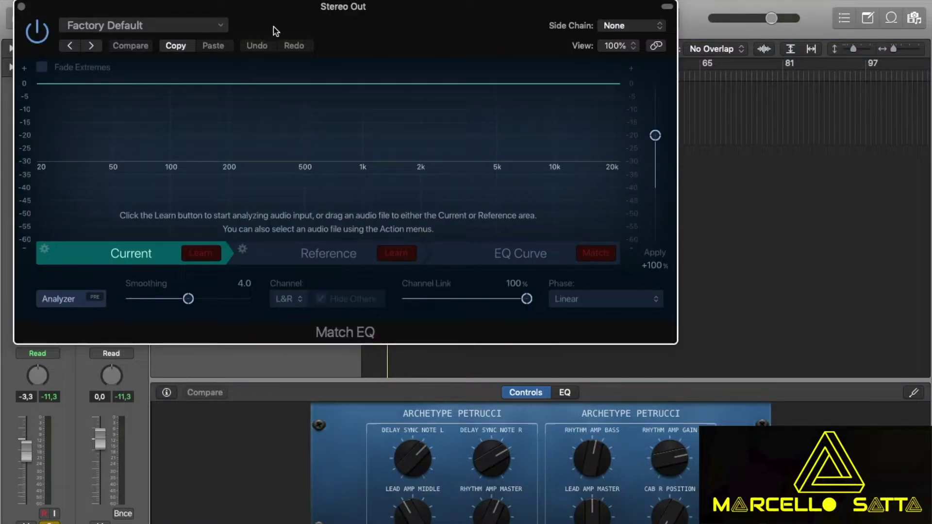
pyautogui.moveTo(276, 31); pyautogui.dragTo(451, 247)
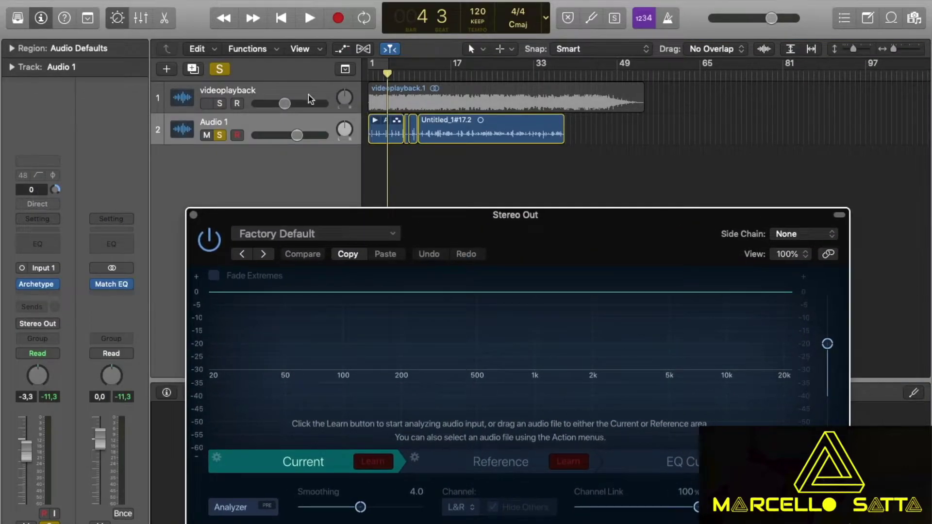
# Step: Play Audio 1 from the start and learn its sound as the Current spectrum in Match EQ
pyautogui.click(306, 122)
pyautogui.press('Return')
pyautogui.press('space')
pyautogui.click(373, 462)
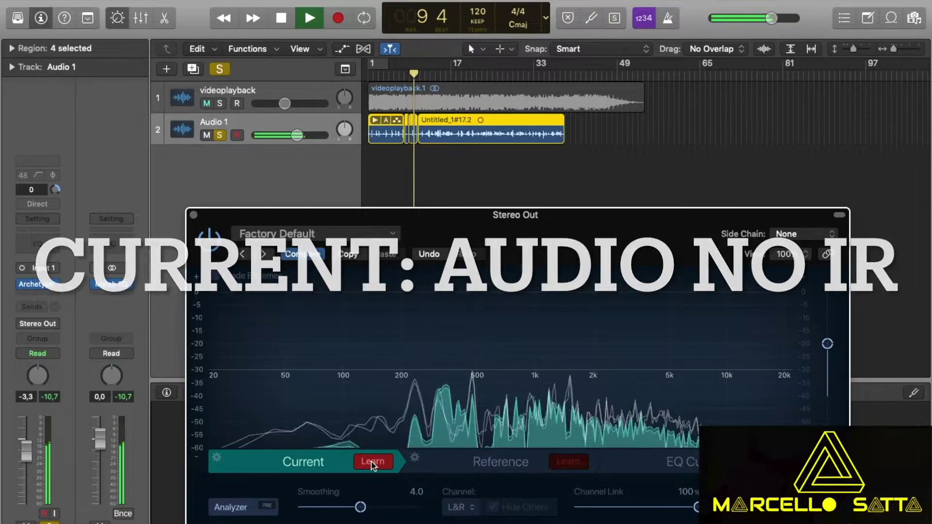
pyautogui.click(372, 463)
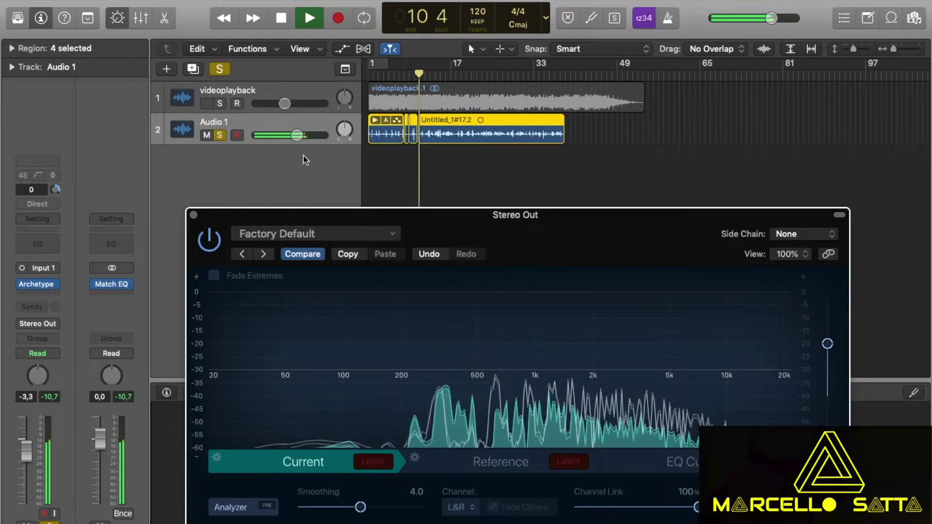
# Step: Solo only the videoplayback track and learn its sound from the start as the Match EQ Reference spectrum
pyautogui.click(219, 104)
pyautogui.click(219, 135)
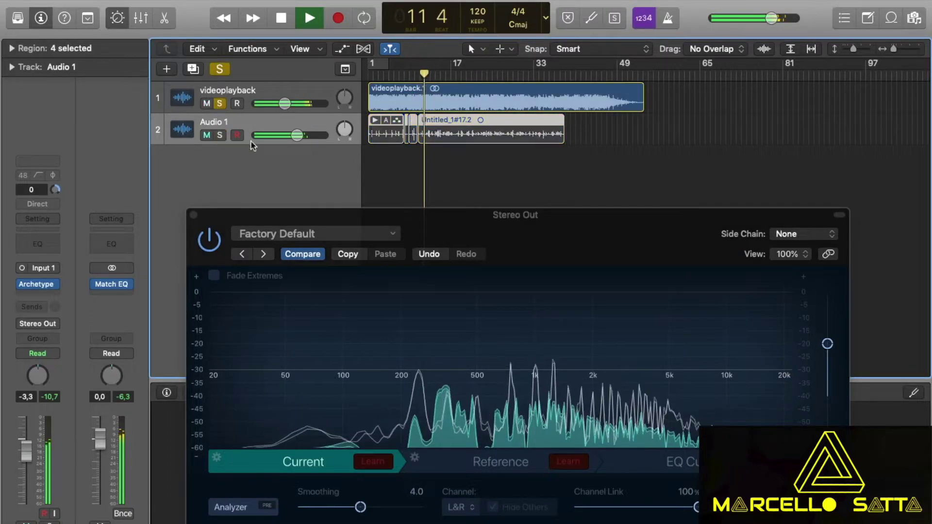
pyautogui.press('Return')
pyautogui.click(569, 462)
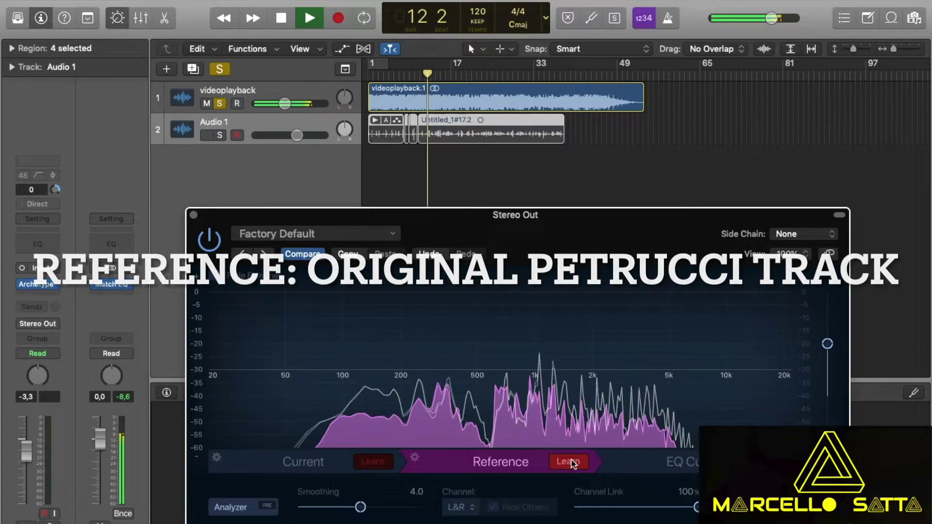
pyautogui.click(569, 462)
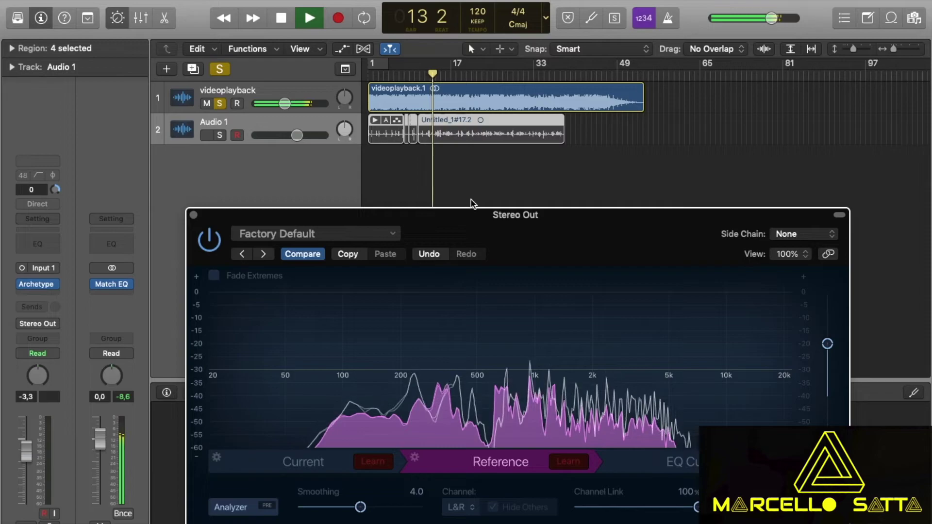
# Step: Generate the matching EQ curve with playback stopped and move Match EQ from Stereo Out to Audio 1, after Archetype
pyautogui.press('space')
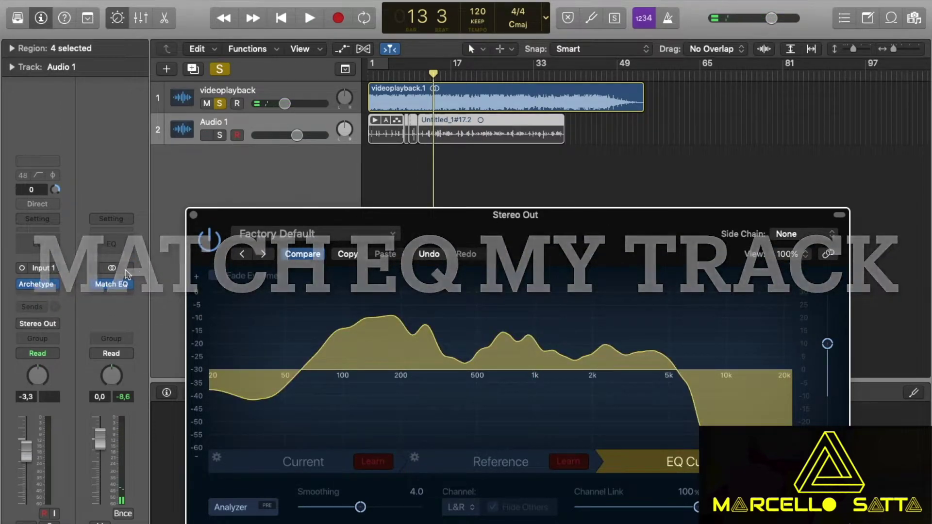
pyautogui.moveTo(112, 287); pyautogui.dragTo(41, 295)
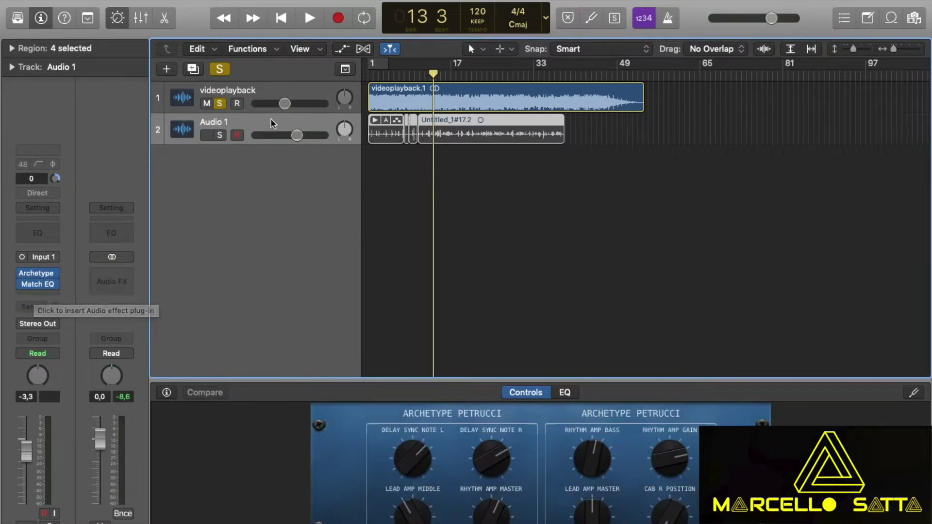
# Step: Play the matched Audio 1 soloed from the start and compare it with the videoplayback track by switching solos
pyautogui.click(271, 120)
pyautogui.press('Return')
pyautogui.press('space')
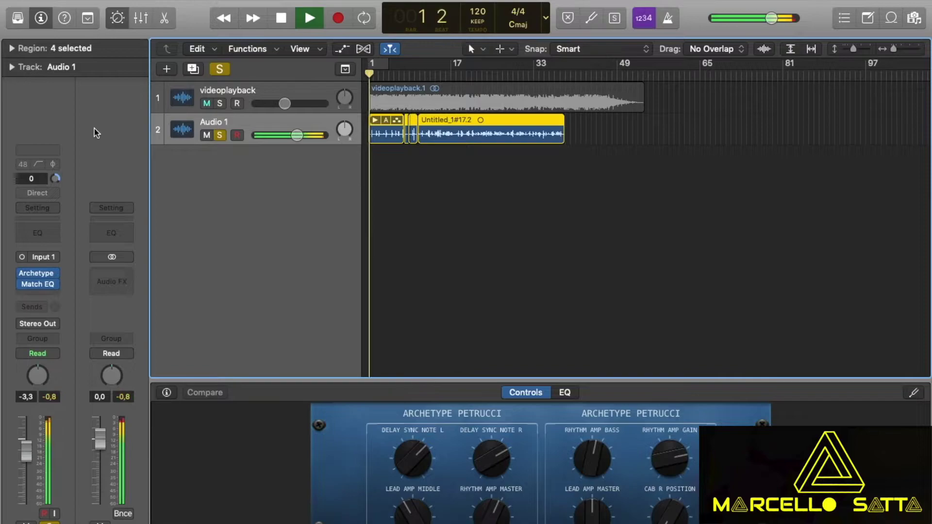
pyautogui.moveTo(22, 284)
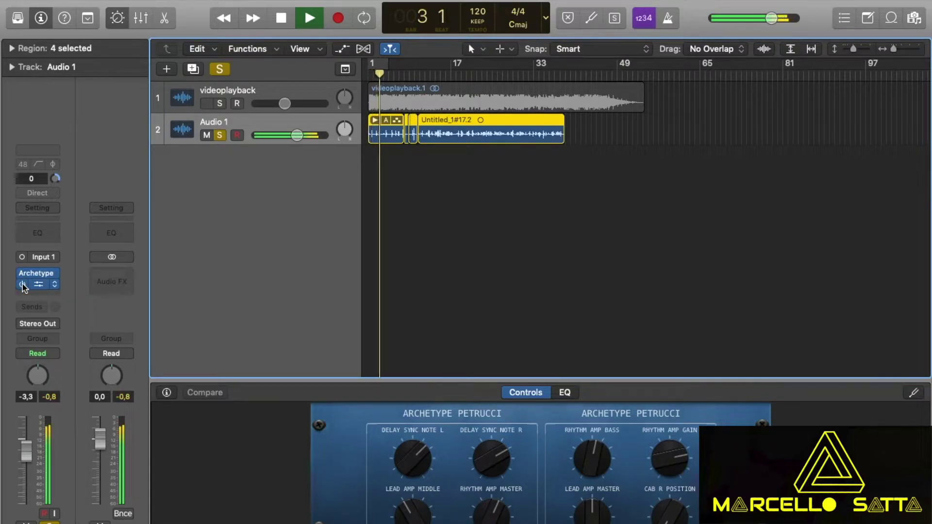
pyautogui.click(220, 104)
pyautogui.click(221, 136)
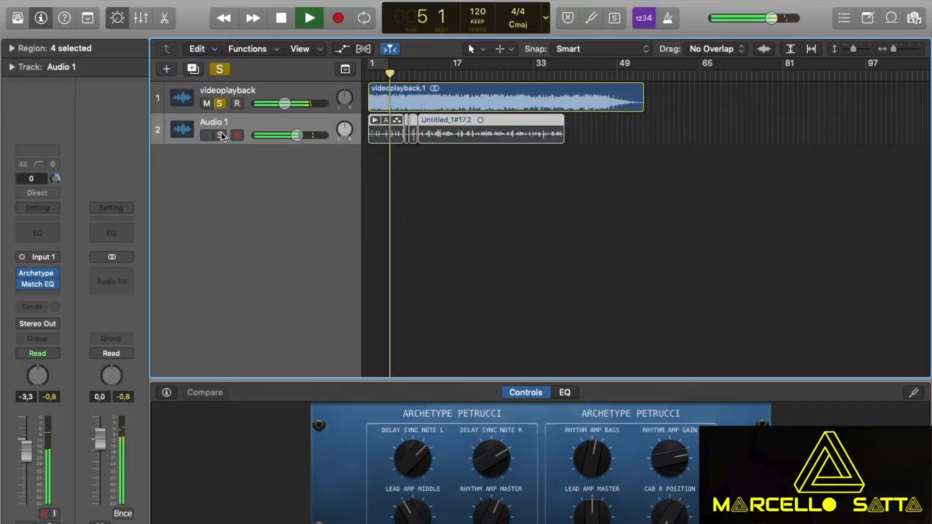
pyautogui.click(220, 135)
# Step: Raise the videoplayback track's volume slightly and compare it with Audio 1 by alternating solos, ending with only Audio 1 soloed
pyautogui.moveTo(286, 111); pyautogui.dragTo(294, 110)
pyautogui.click(221, 135)
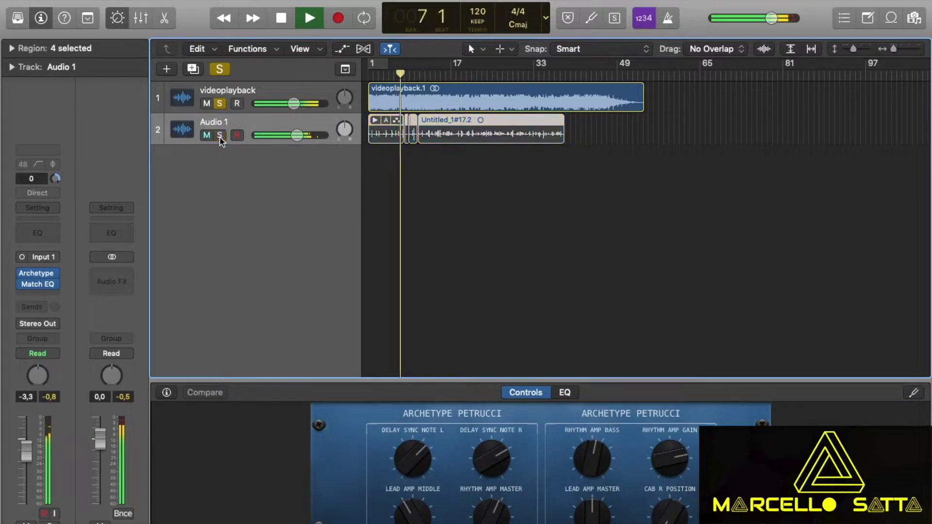
pyautogui.click(221, 135)
pyautogui.click(221, 105)
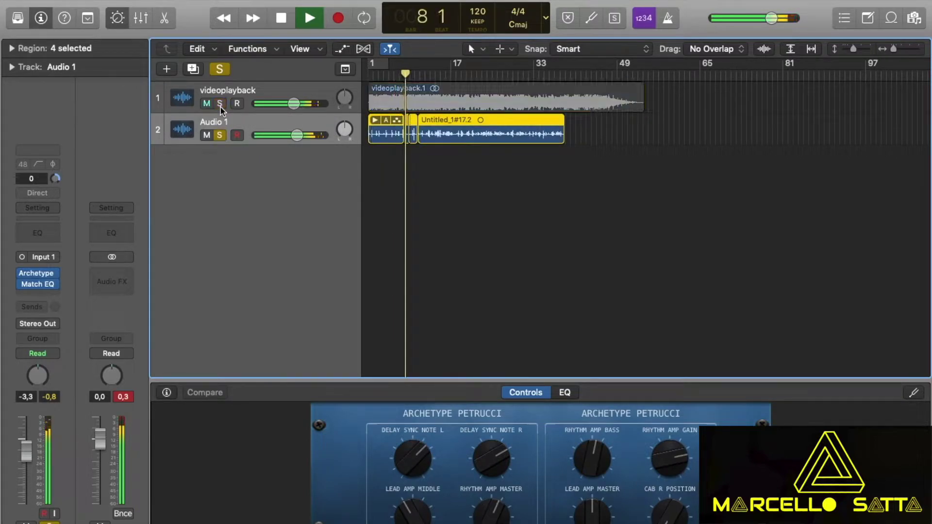
pyautogui.click(220, 104)
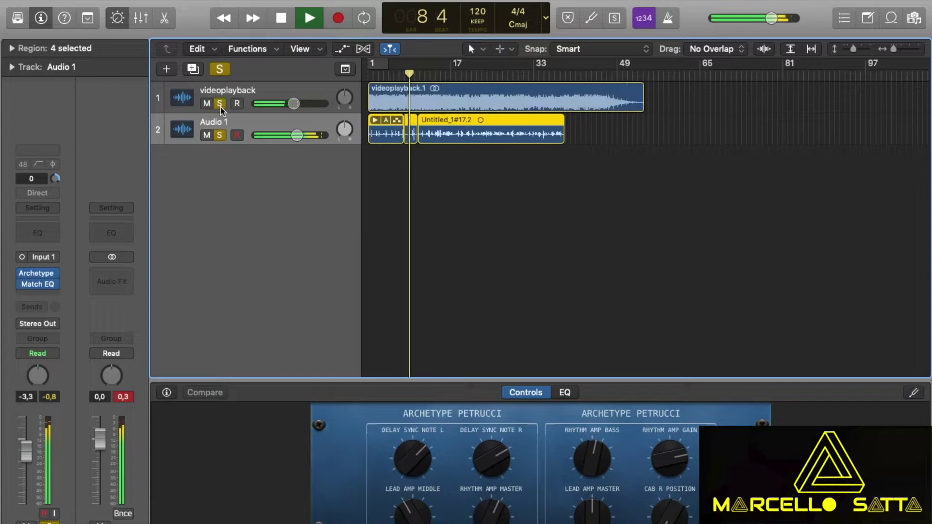
pyautogui.click(221, 136)
pyautogui.click(221, 136)
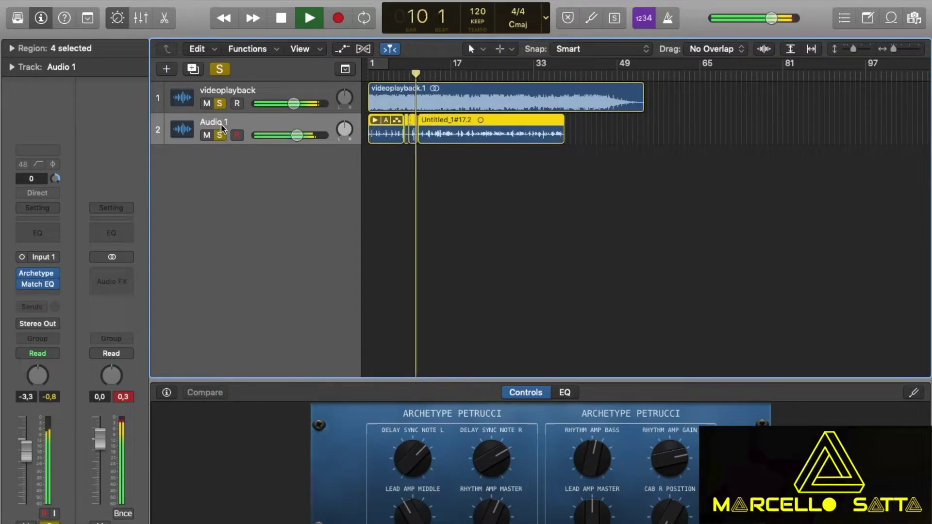
pyautogui.click(221, 105)
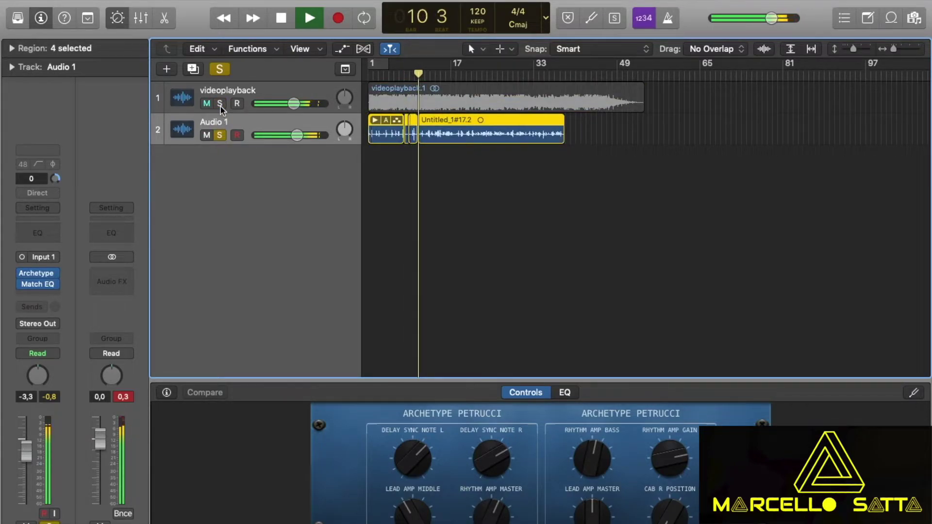
# Step: Add a stereo SilverVerb after Match EQ on Audio 1 and set its Dry output to 76%
pyautogui.click(54, 294)
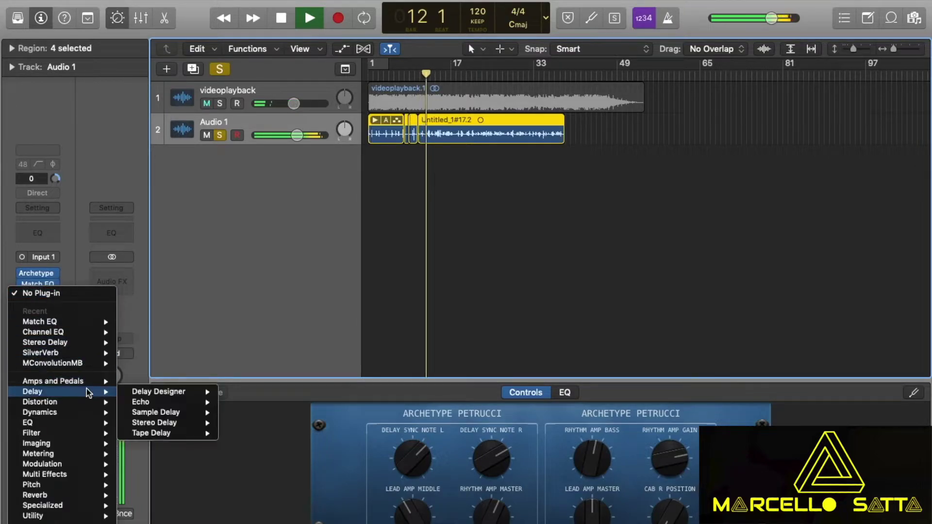
pyautogui.moveTo(97, 353)
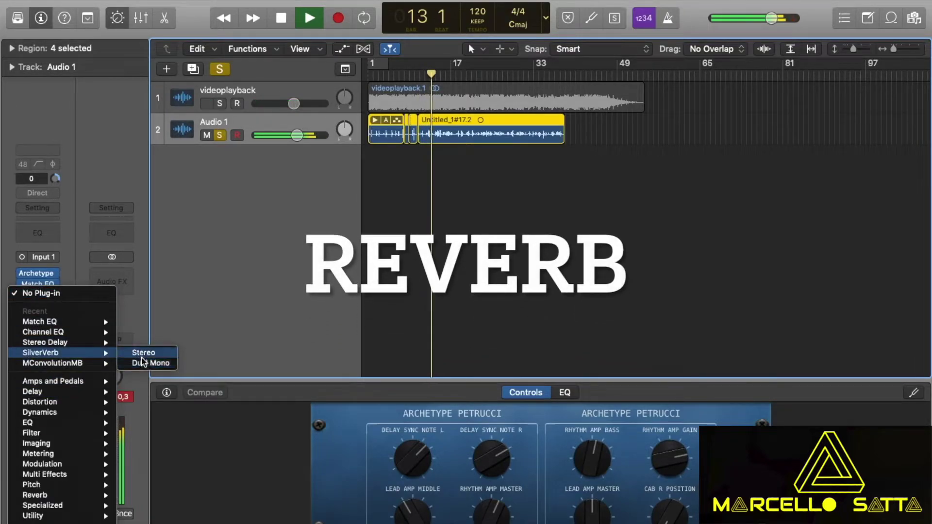
pyautogui.click(144, 358)
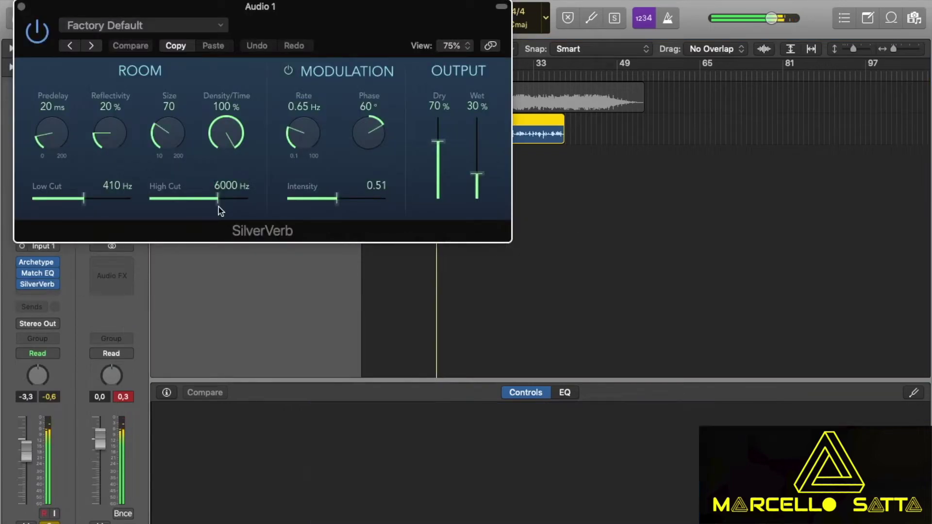
pyautogui.moveTo(443, 145); pyautogui.dragTo(444, 140)
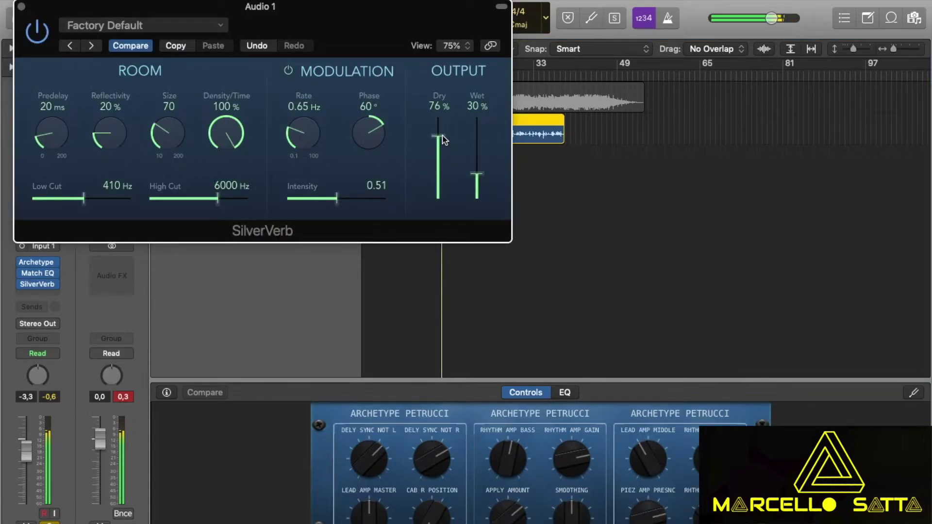
pyautogui.click(21, 7)
# Step: Compare Audio 1 with its added reverb against the videoplayback track by alternating solos, ending with only Audio 1 soloed
pyautogui.click(220, 104)
pyautogui.click(220, 135)
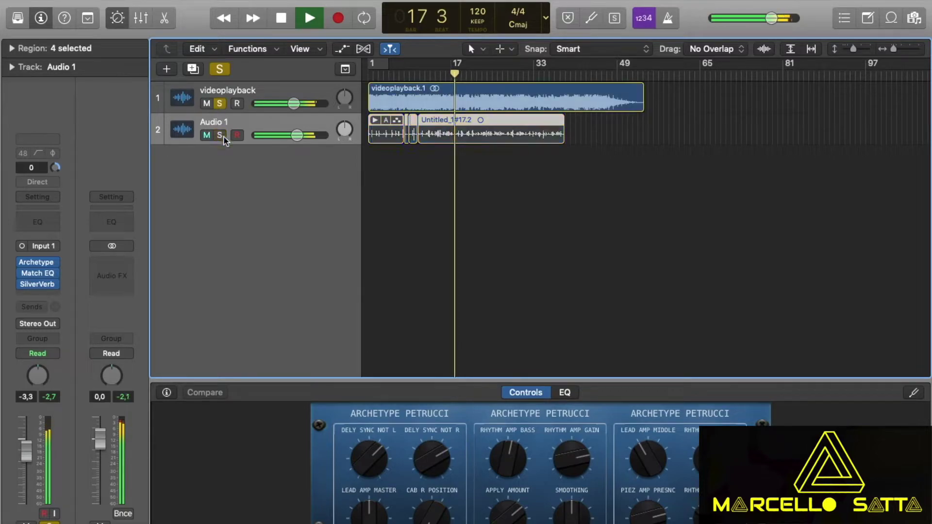
pyautogui.click(220, 135)
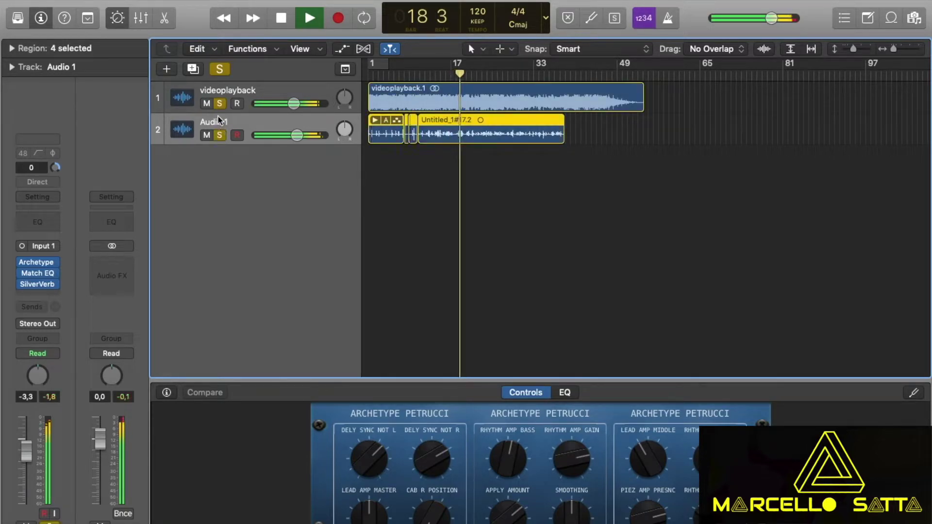
pyautogui.click(219, 103)
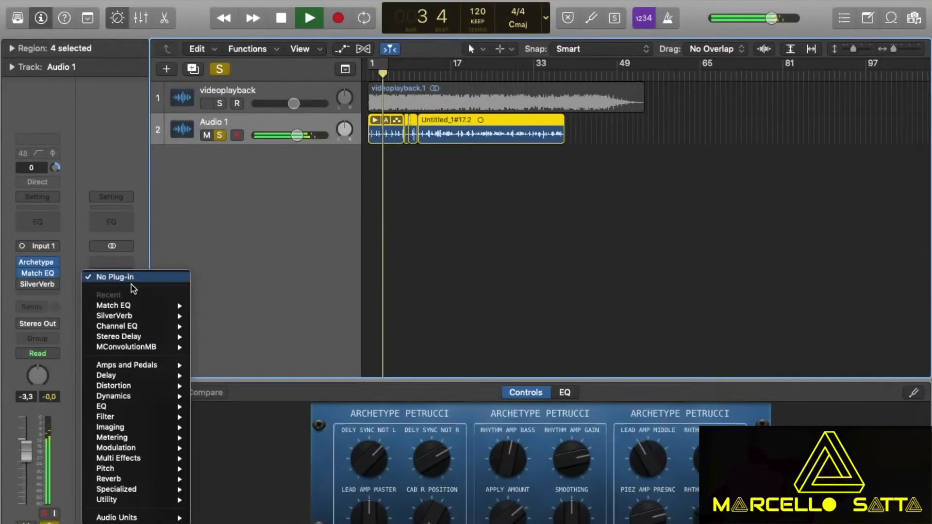
# Step: Insert a second stereo Match EQ on the Stereo Out channel and move its window below the tracks
pyautogui.moveTo(139, 307)
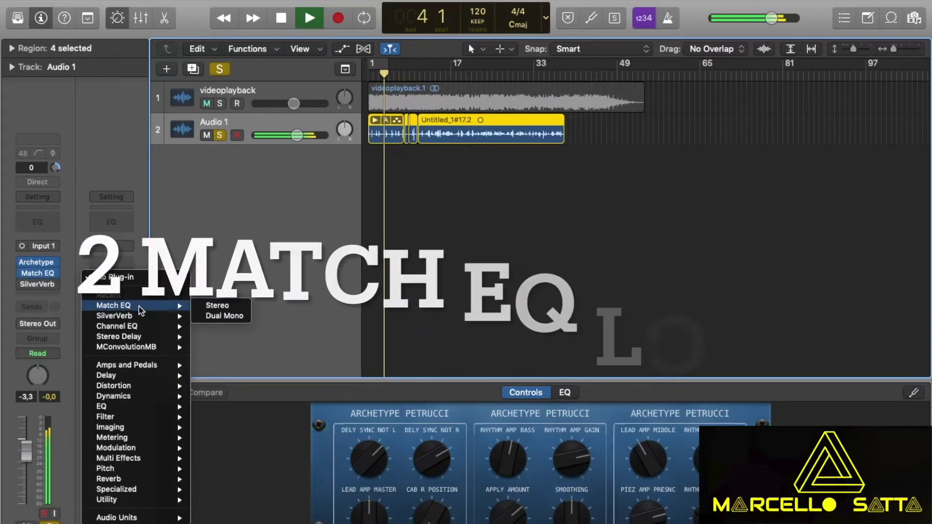
pyautogui.click(225, 307)
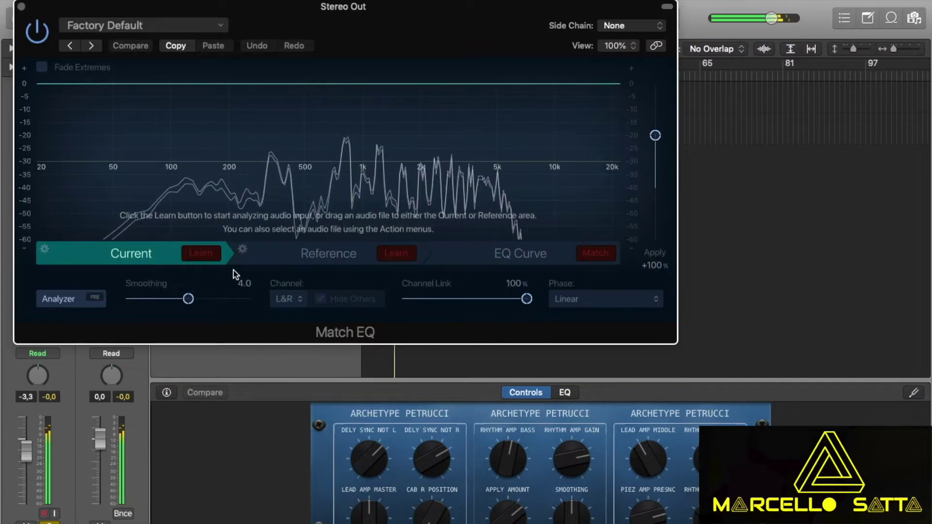
pyautogui.moveTo(250, 2); pyautogui.dragTo(407, 266)
# Step: Restart playback from the beginning and have the Stereo Out Match EQ learn the soloed Audio 1 as its Current spectrum
pyautogui.press('Return')
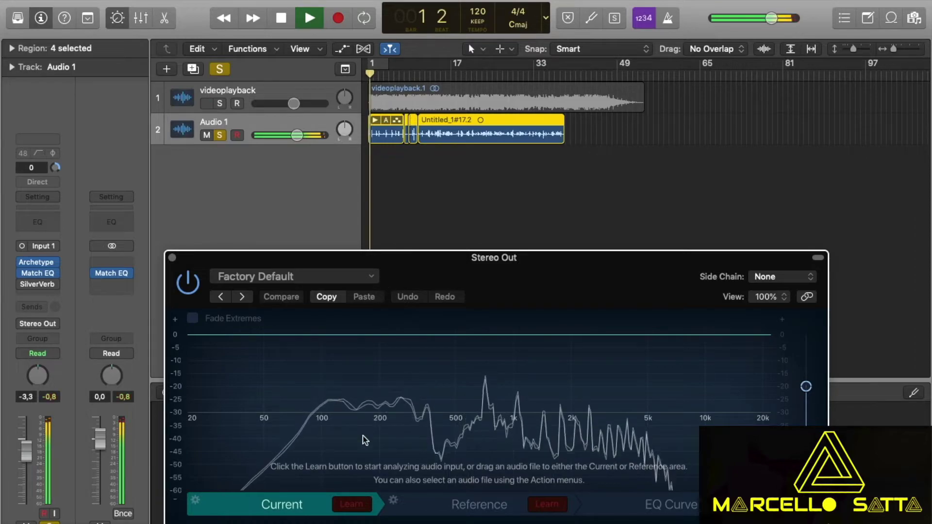
pyautogui.click(350, 504)
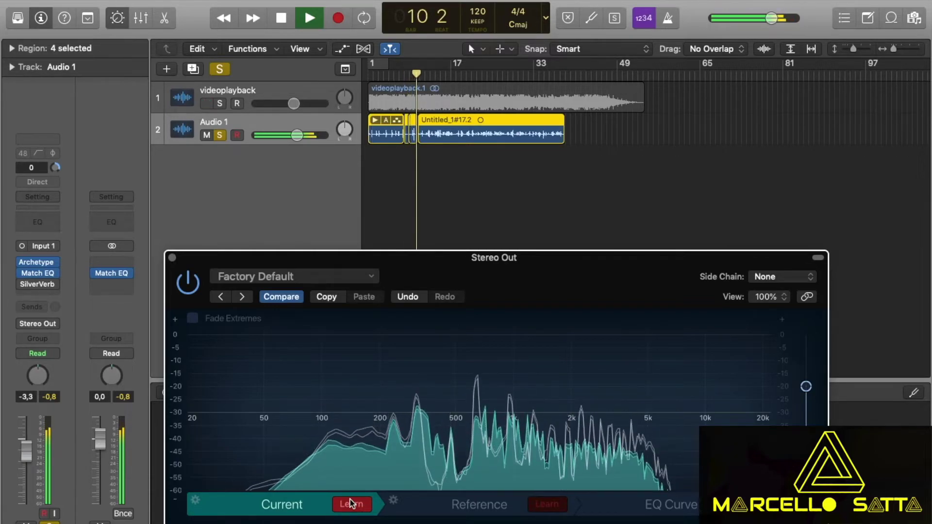
pyautogui.click(352, 503)
# Step: Solo only the videoplayback track and have the Stereo Out Match EQ learn it from the beginning as the Reference spectrum
pyautogui.click(230, 106)
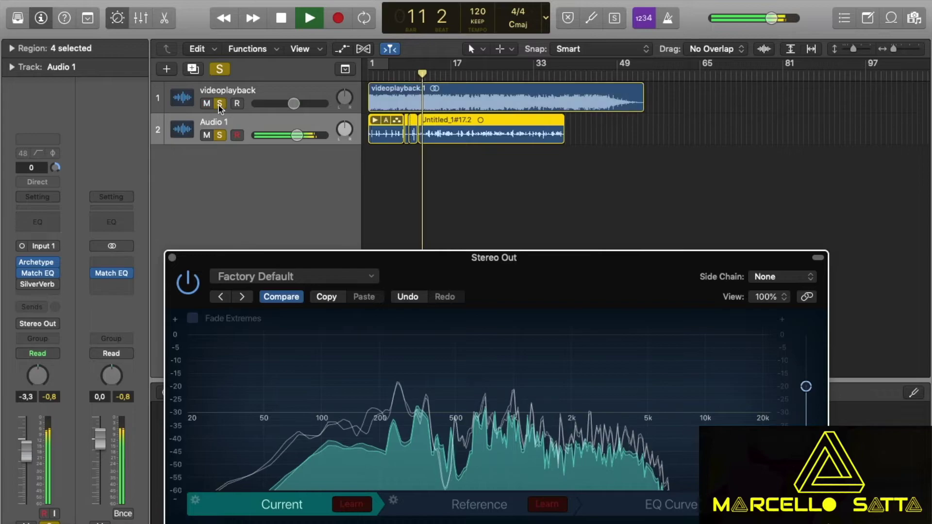
pyautogui.click(546, 506)
pyautogui.press('Return')
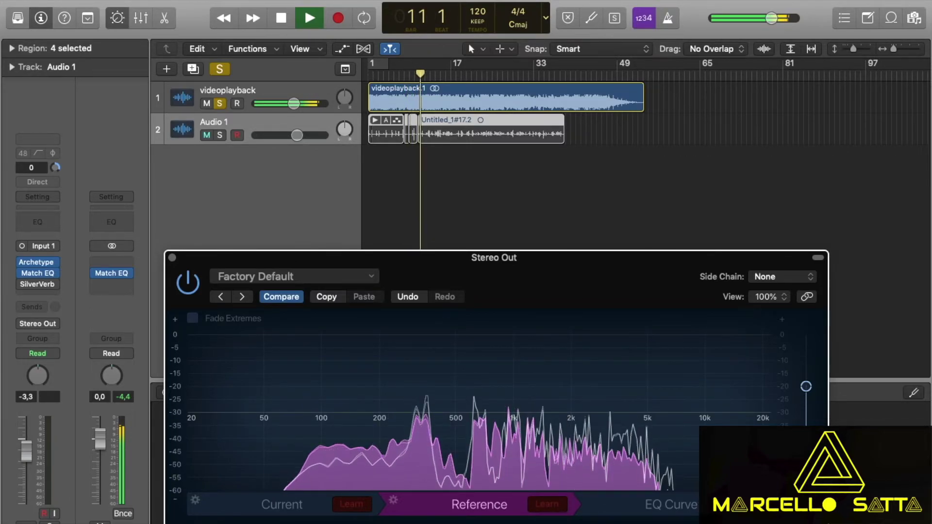
# Step: Move the Match EQ from the Stereo Out channel to Audio 1, placing it between the first Match EQ and SilverVerb
pyautogui.click(111, 273)
pyautogui.moveTo(109, 273); pyautogui.dragTo(39, 286)
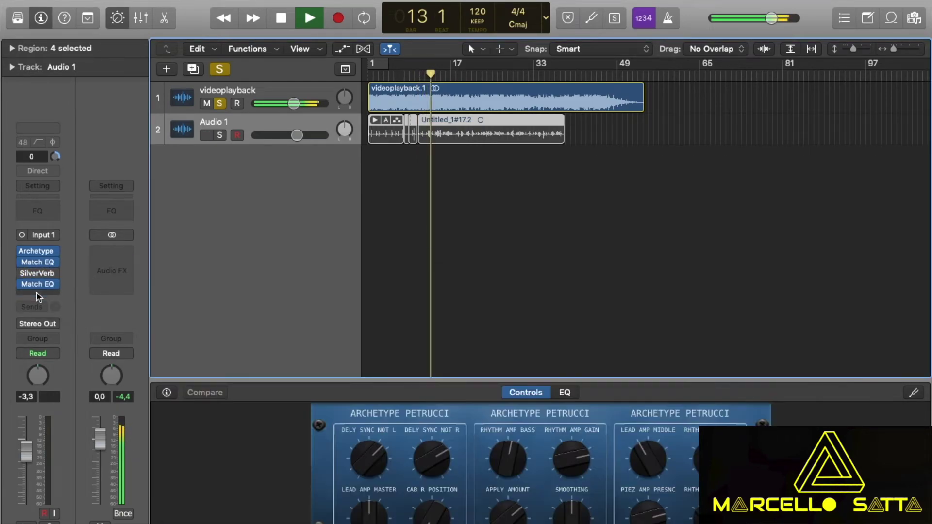
pyautogui.moveTo(39, 286); pyautogui.dragTo(44, 274)
# Step: Turn on SilverVerb on Audio 1 and compare the track with videoplayback by alternating solos, ending with only Audio 1 soloed
pyautogui.click(219, 135)
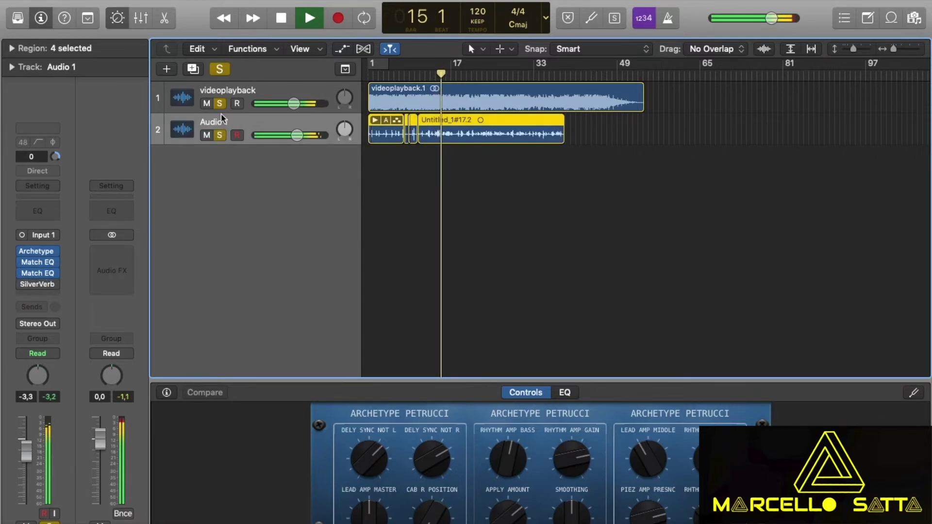
pyautogui.click(219, 103)
pyautogui.moveTo(23, 289)
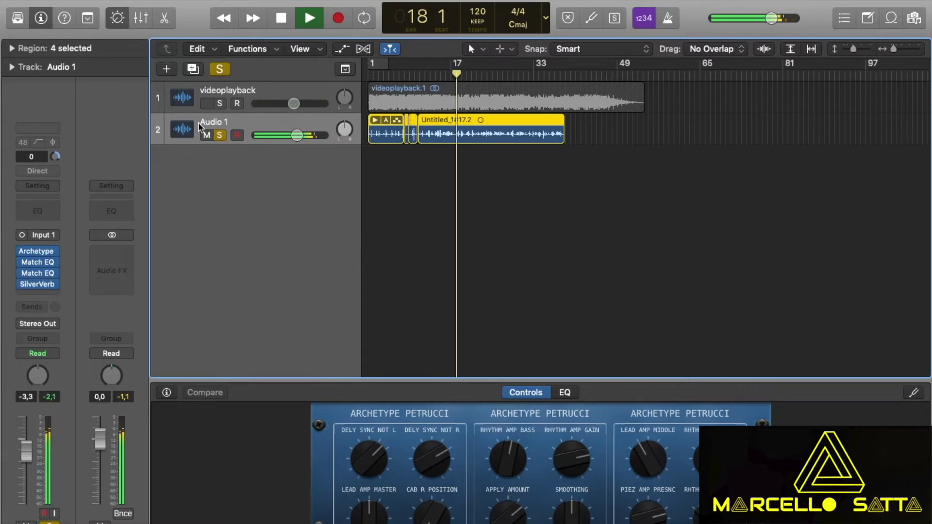
pyautogui.click(220, 103)
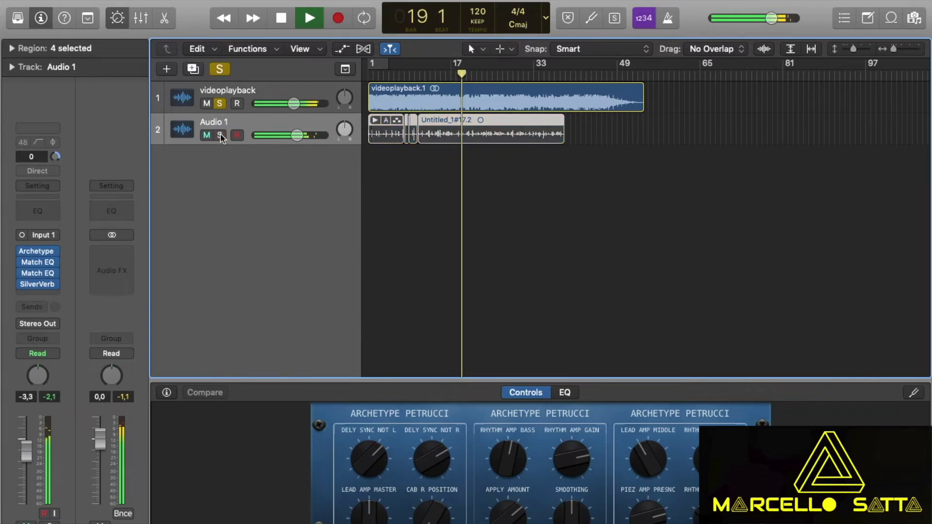
# Step: Set Audio 1's SilverVerb output to 75% Dry and 40% Wet and close its window
pyautogui.moveTo(45, 290)
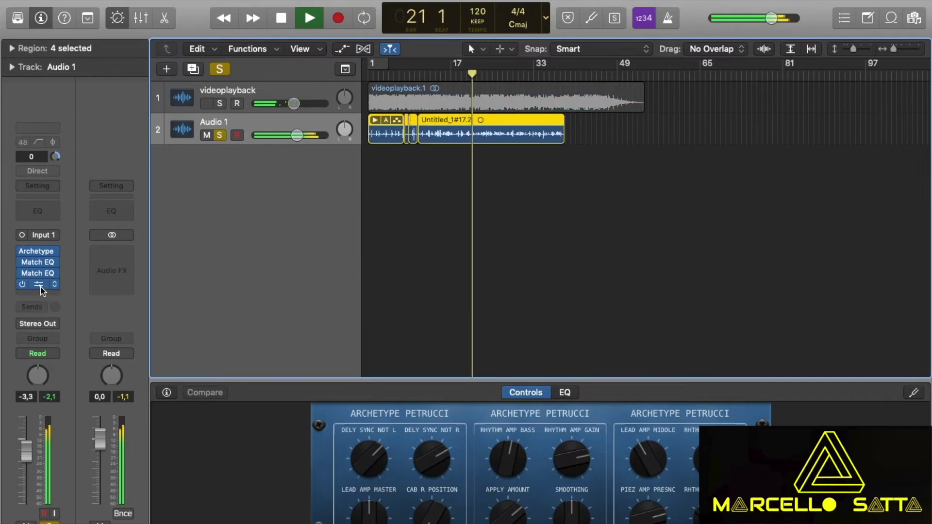
pyautogui.click(44, 287)
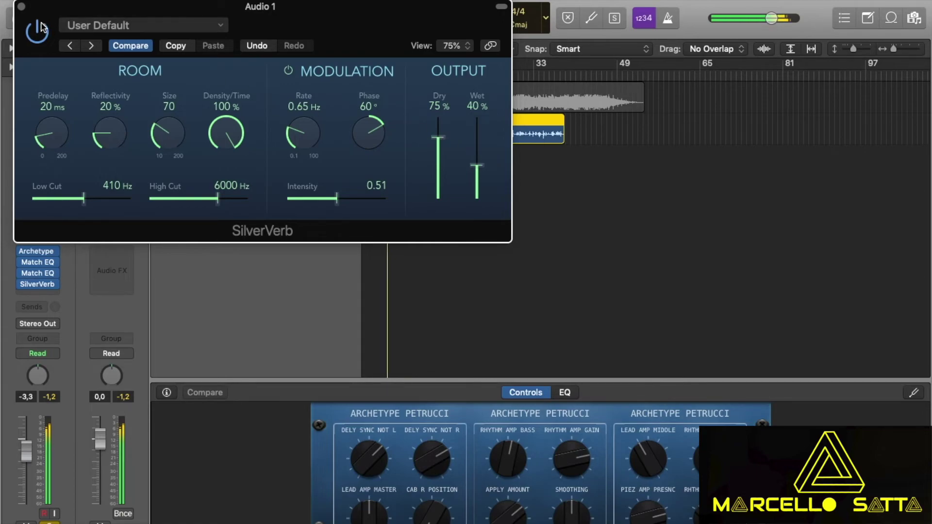
pyautogui.click(22, 7)
# Step: Compare the double-matched Audio 1 with videoplayback by repeatedly alternating their solos during playback, ending with only Audio 1 soloed
pyautogui.click(219, 103)
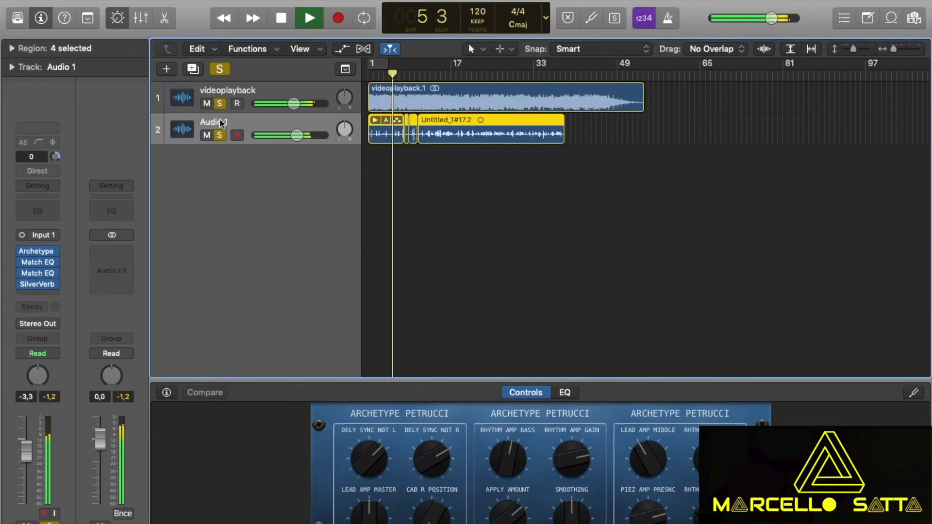
pyautogui.click(221, 135)
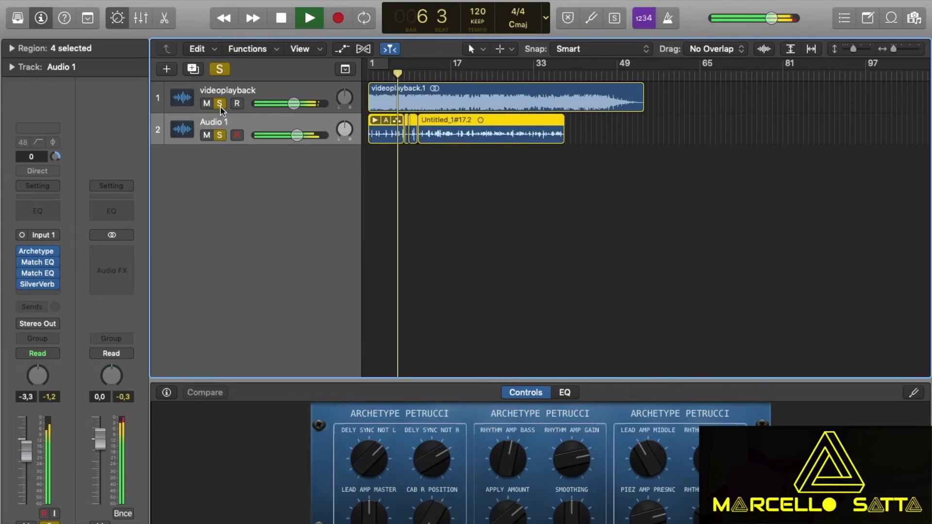
pyautogui.click(221, 104)
pyautogui.click(220, 103)
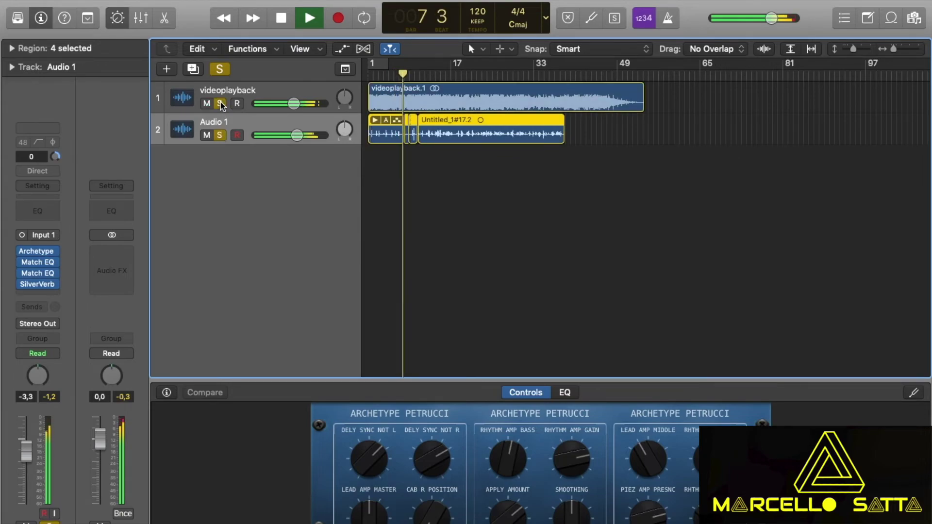
pyautogui.click(220, 103)
pyautogui.click(220, 104)
pyautogui.click(220, 135)
pyautogui.click(220, 135)
pyautogui.click(220, 104)
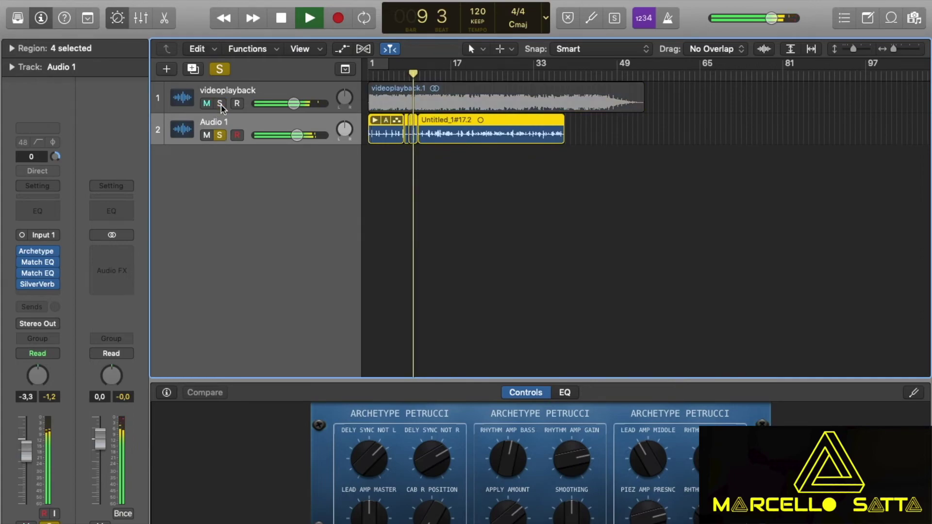
pyautogui.click(221, 104)
pyautogui.click(220, 135)
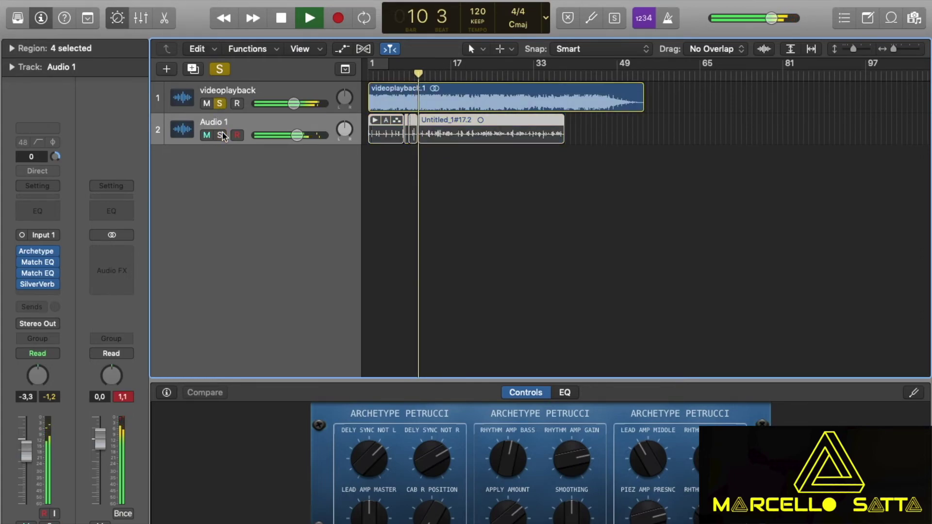
pyautogui.click(221, 136)
pyautogui.click(220, 104)
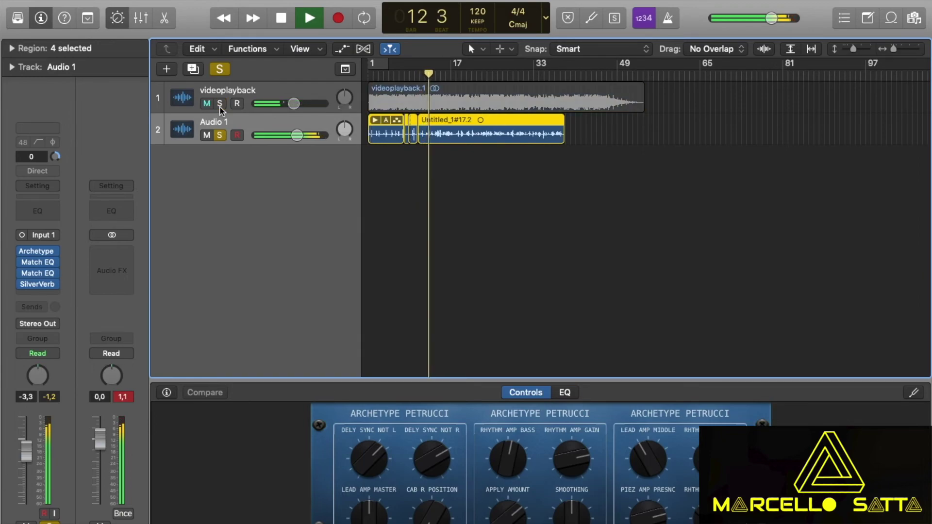
pyautogui.click(220, 104)
pyautogui.click(220, 136)
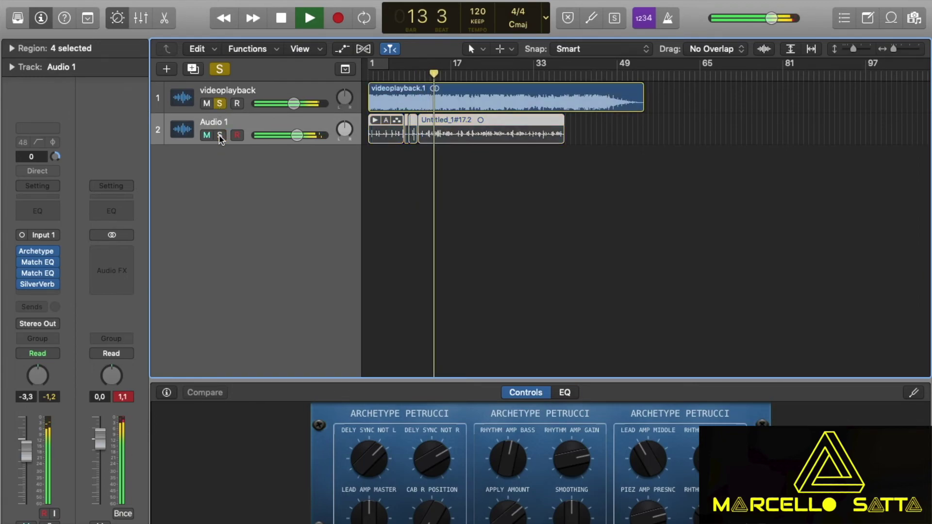
pyautogui.click(220, 136)
pyautogui.click(220, 104)
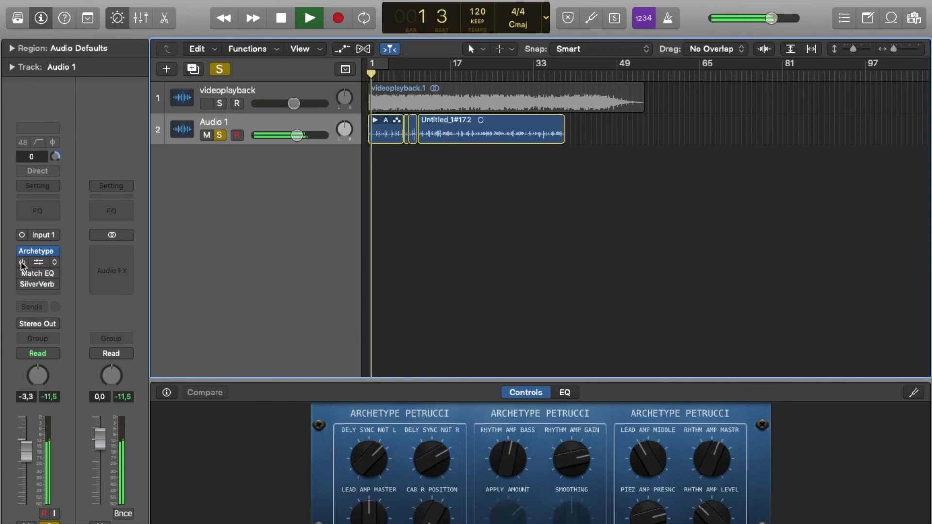
# Step: Switch on Audio 1's bypassed first Match EQ, second Match EQ and SilverVerb one after another during playback
pyautogui.click(23, 262)
pyautogui.click(22, 273)
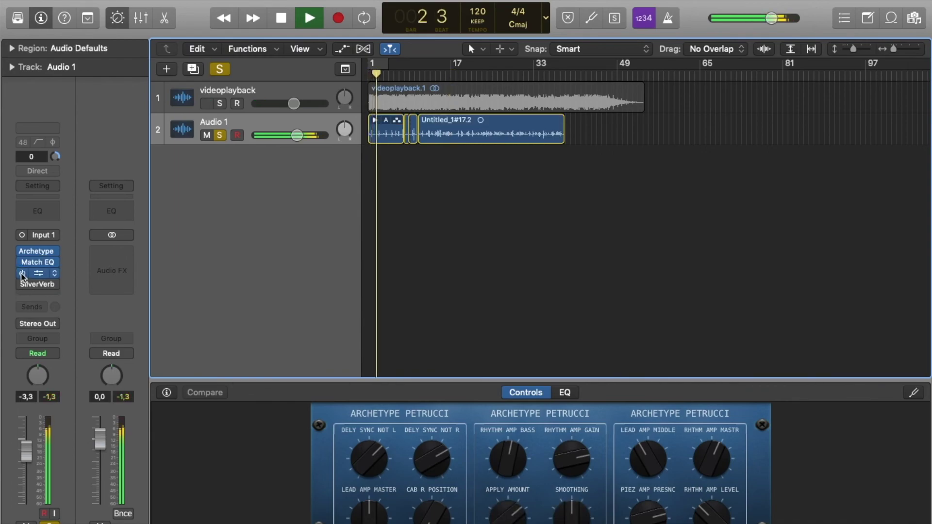
pyautogui.click(22, 284)
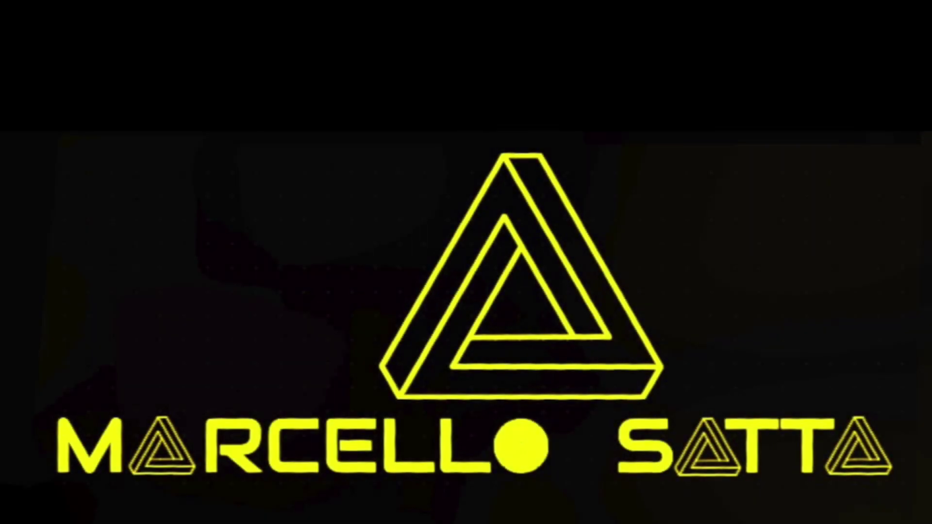